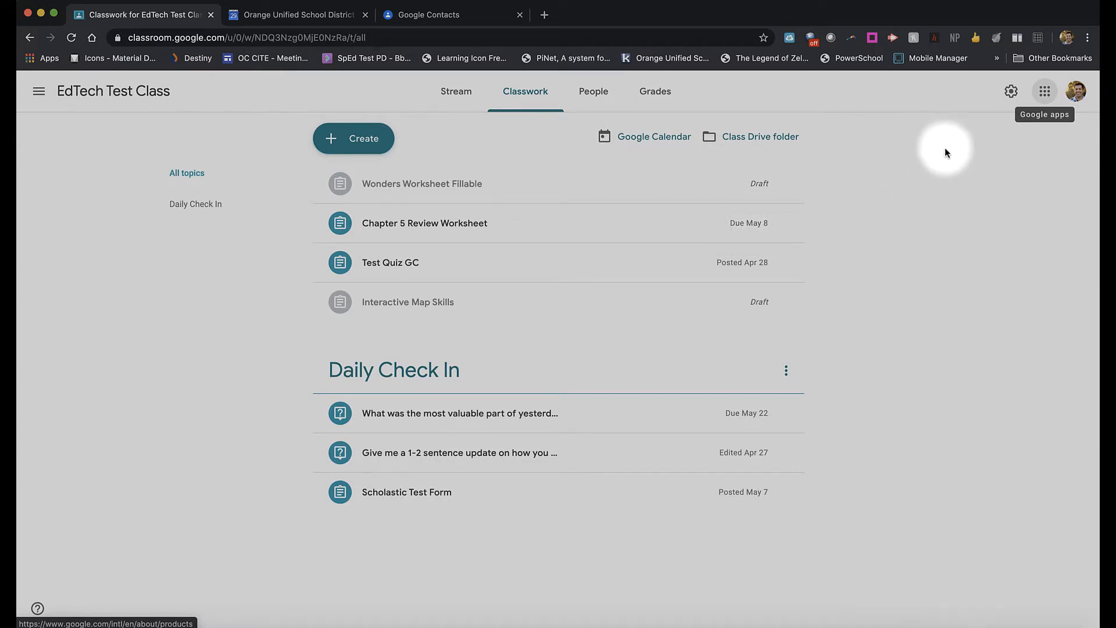
Step: Show the Google apps panel in Classroom and scroll down to Contacts
{"action": "left_click", "coordinate": [1045, 93]}
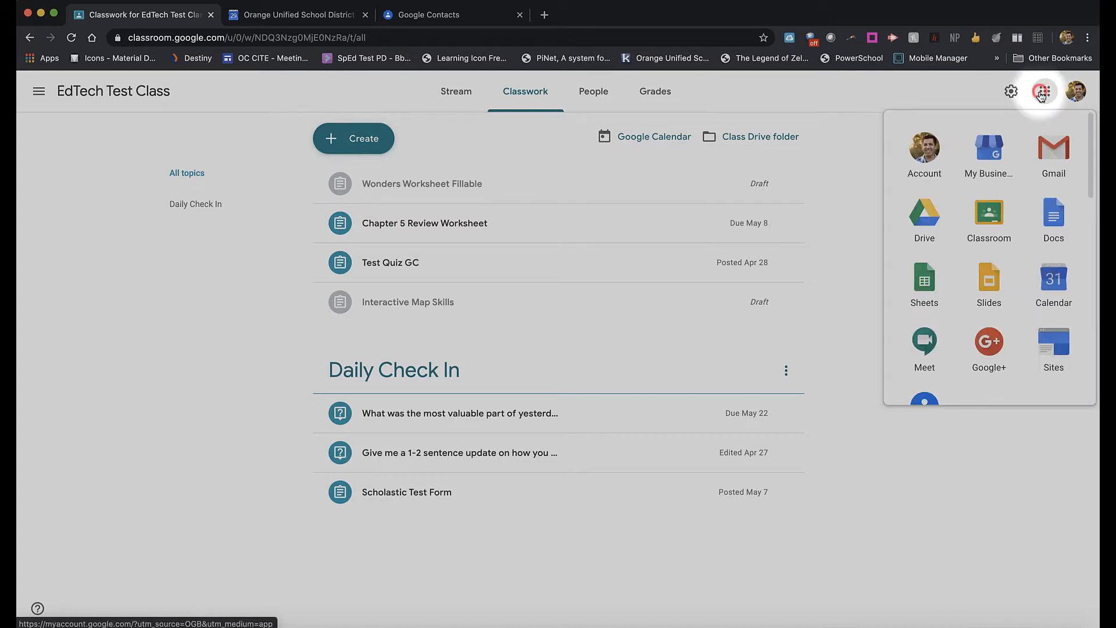
{"action": "scroll", "coordinate": [977, 279], "scroll_direction": "down", "scroll_amount": 3}
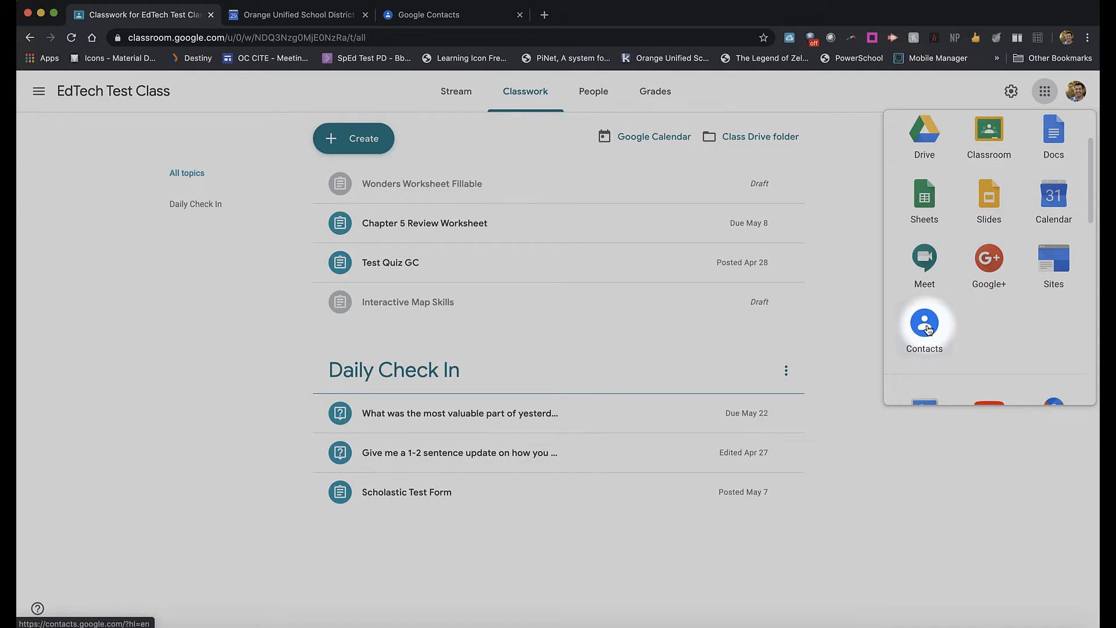
Step: Switch to the empty Google Contacts page and bring up the Create contact menu
{"action": "left_click", "coordinate": [459, 16]}
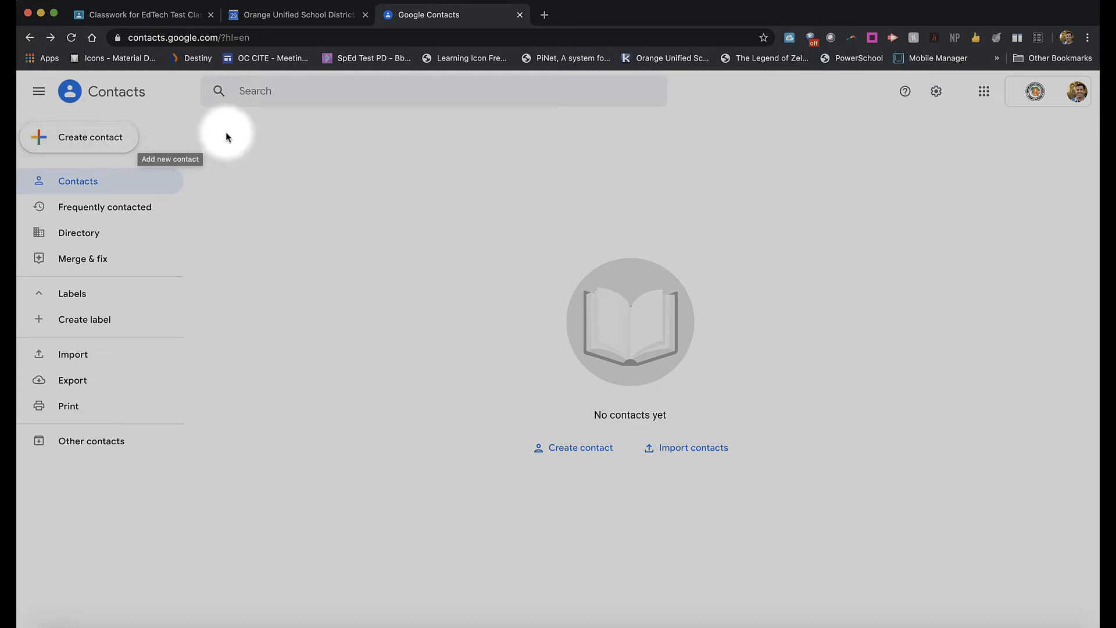
{"action": "left_click", "coordinate": [105, 139]}
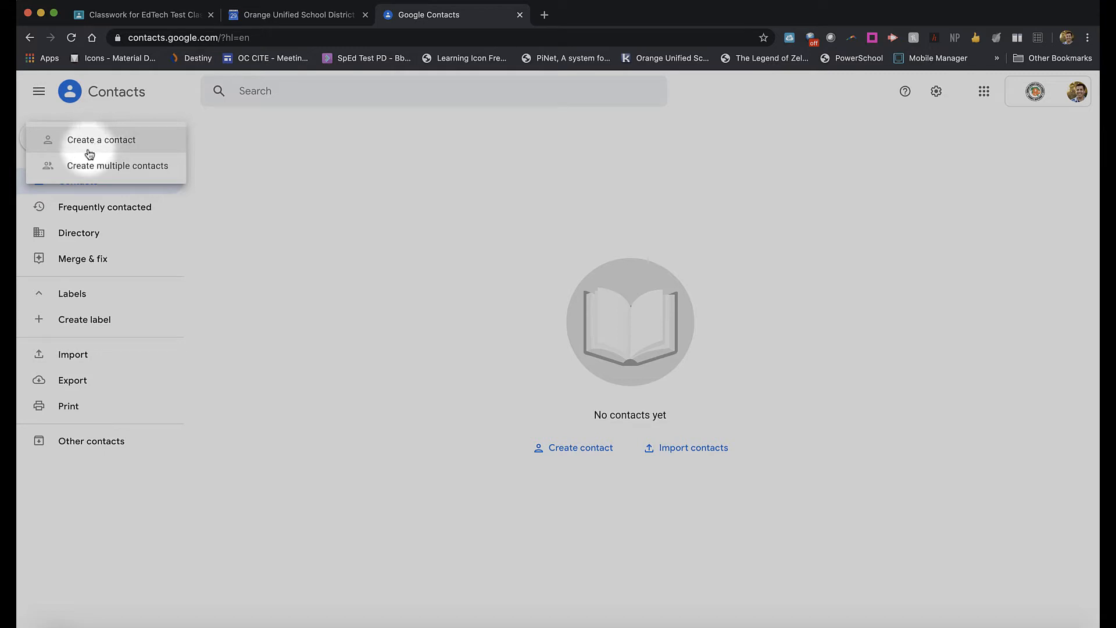
Step: Choose Create multiple contacts and tag them with a new label 'Google Classroom Group'
{"action": "left_click", "coordinate": [100, 168]}
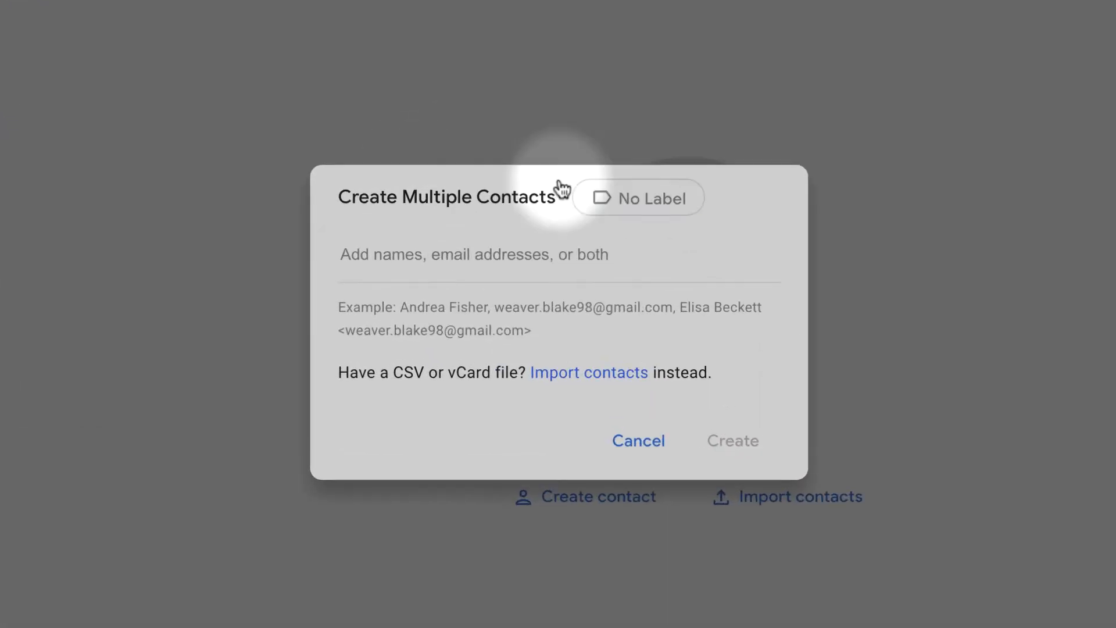
{"action": "left_click", "coordinate": [647, 209]}
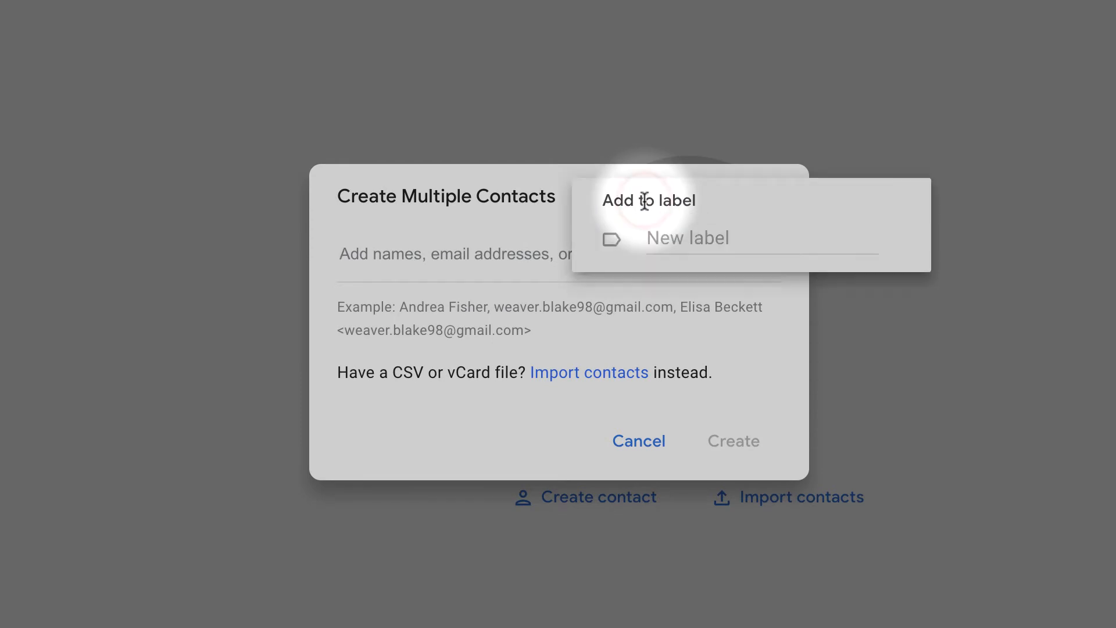
{"action": "left_click", "coordinate": [674, 250]}
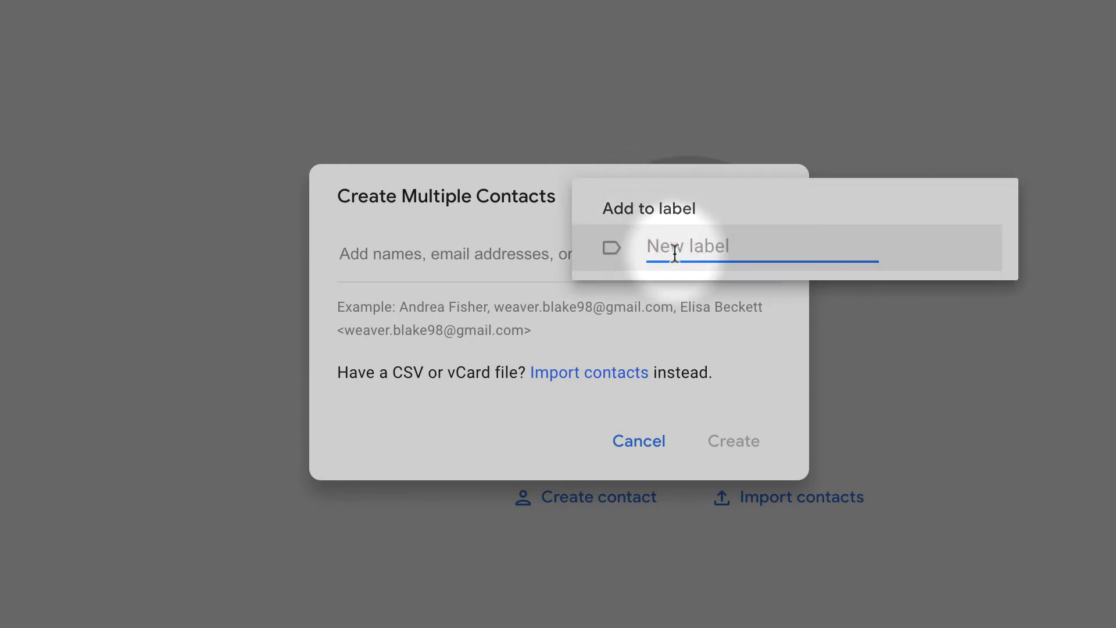
{"action": "type", "text": "Google Classroom Group"}
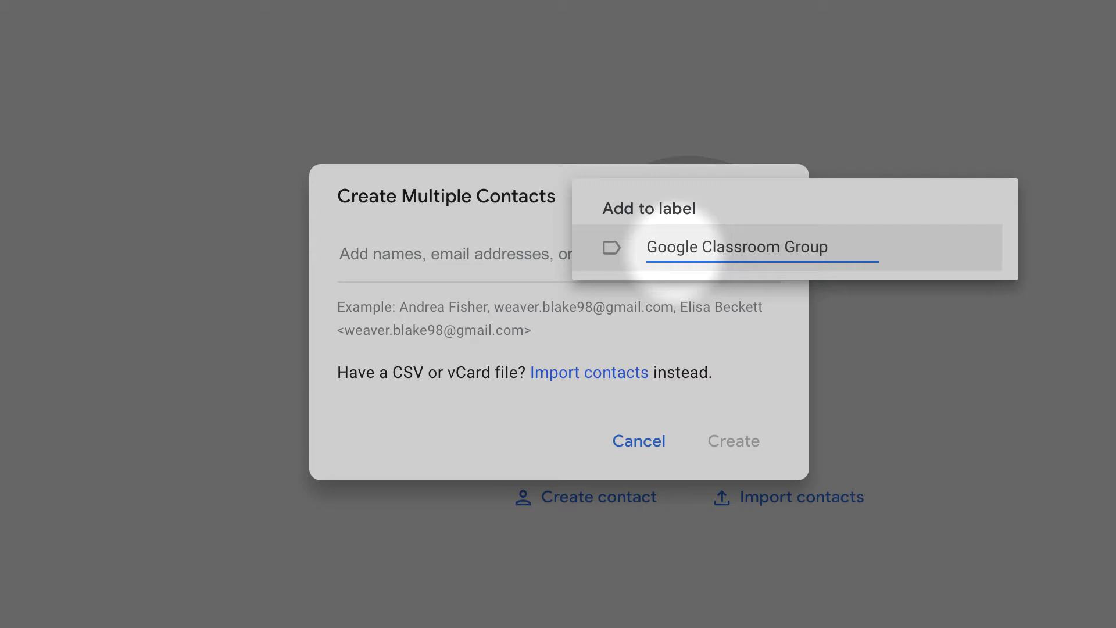
{"action": "key", "text": "Return"}
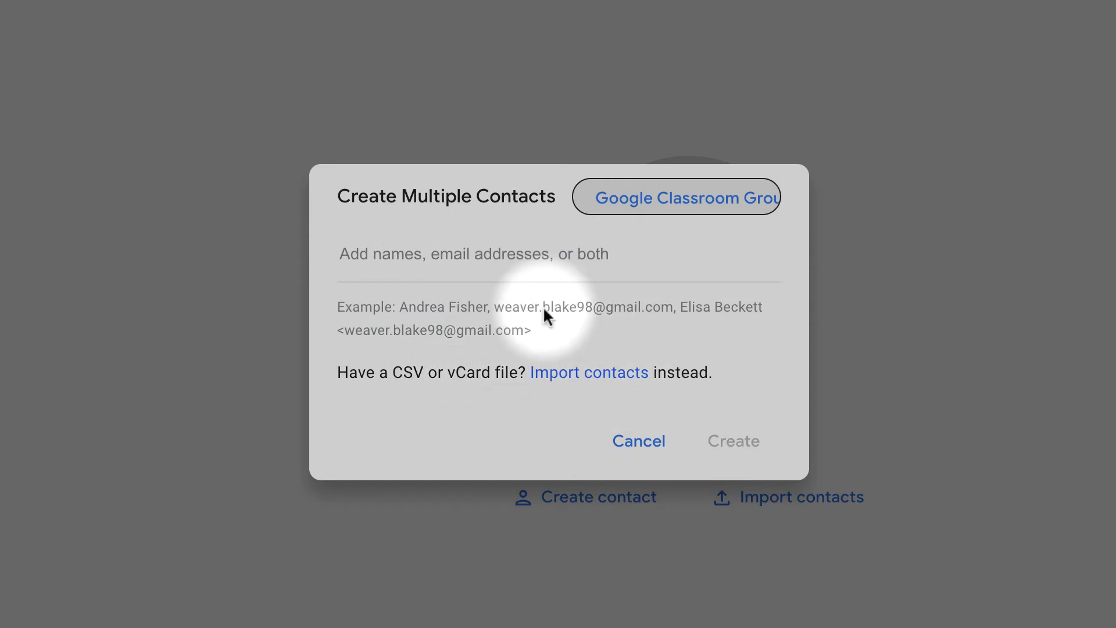
Step: Enter three student email addresses, comma-separated, as names for the new contacts
{"action": "left_click", "coordinate": [388, 266]}
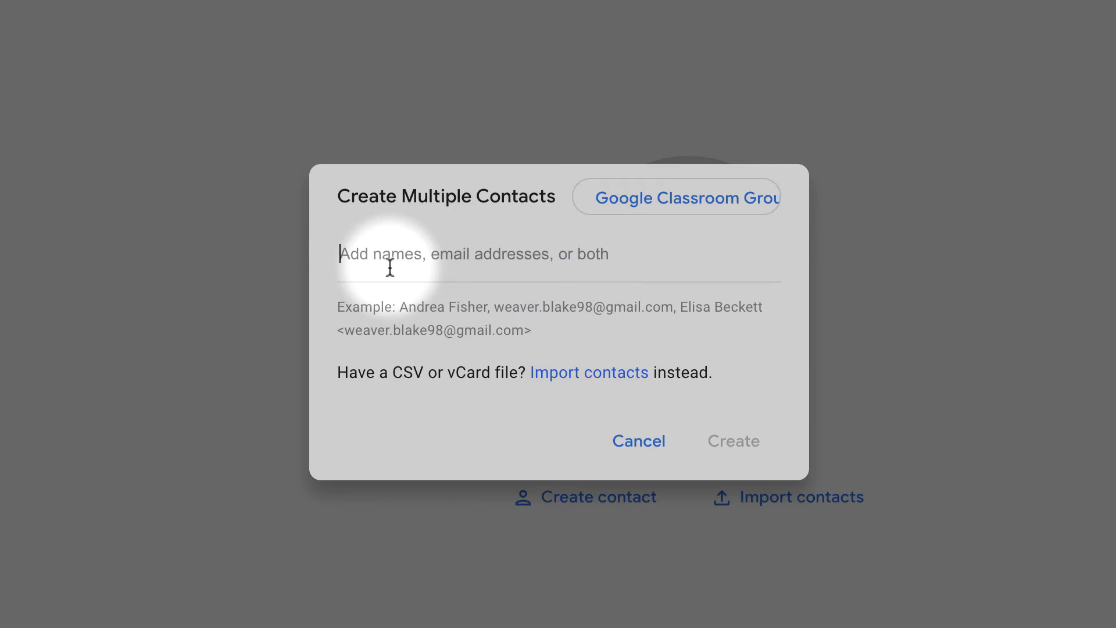
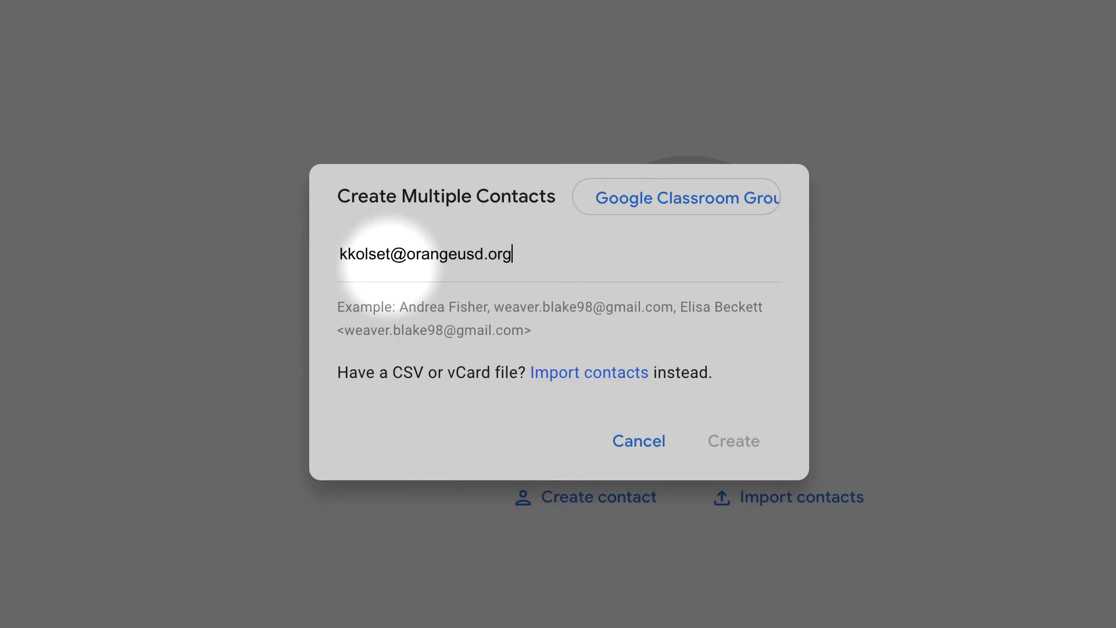
{"action": "type", "text": ", "}
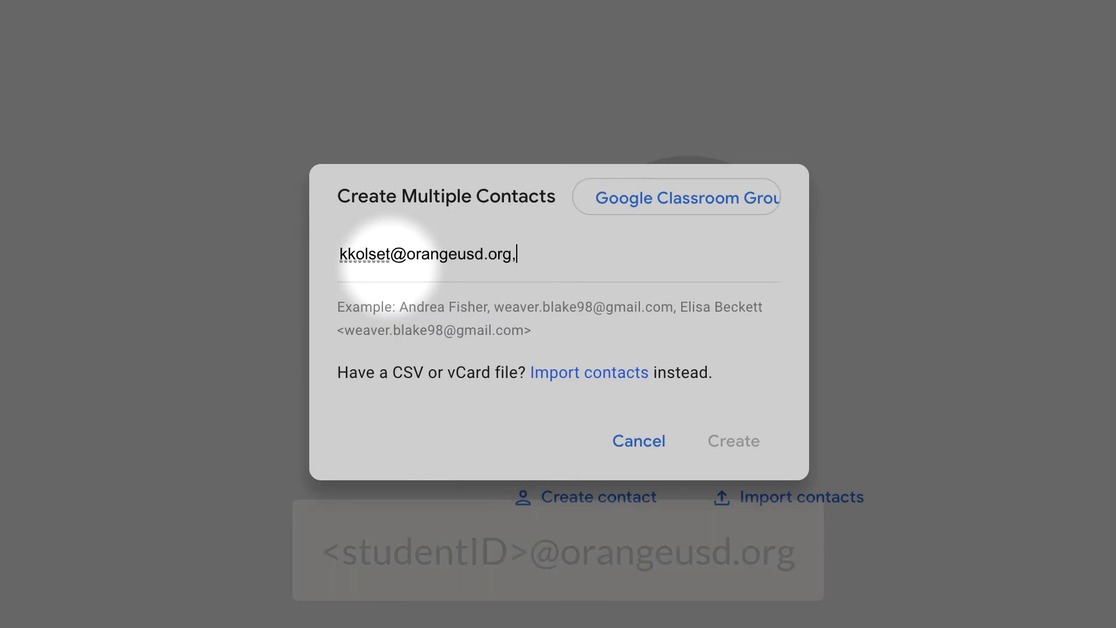
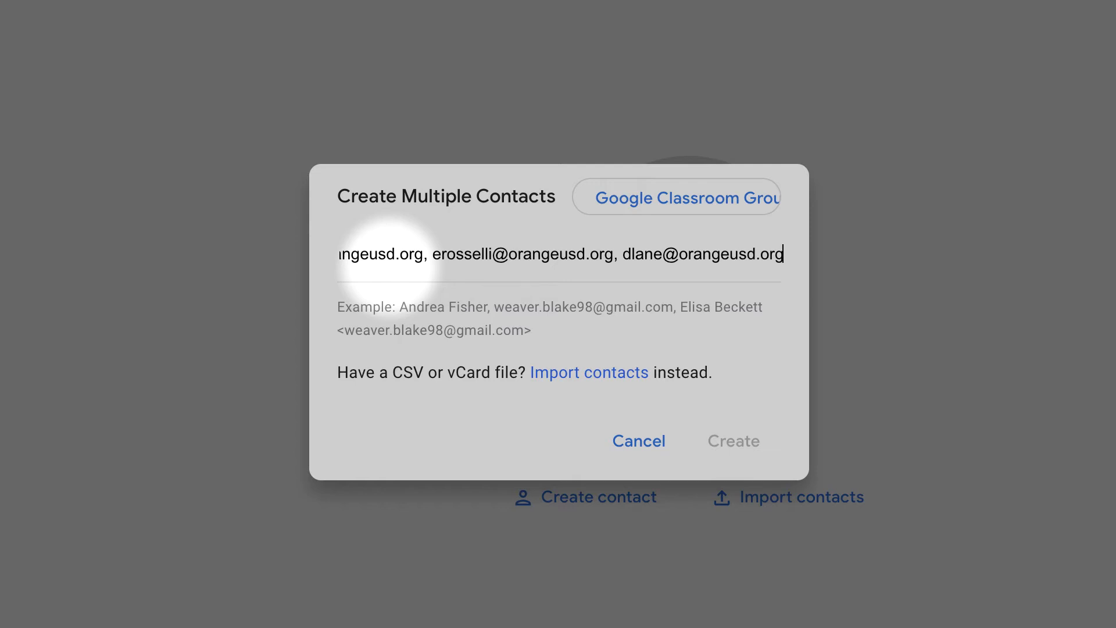
{"action": "key", "text": "Return"}
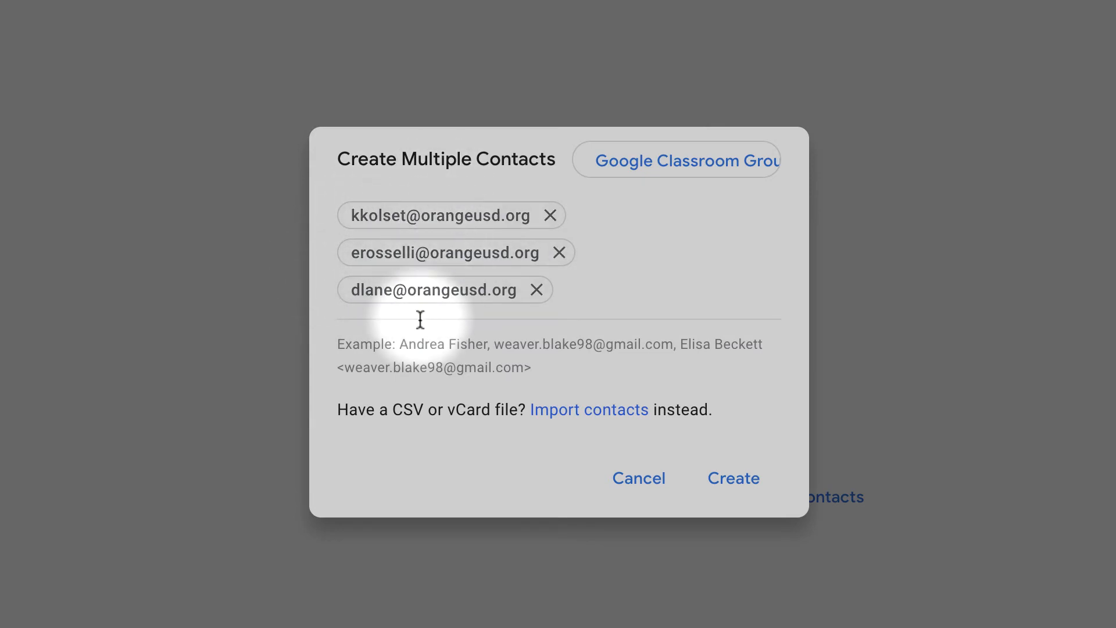
Step: Create the three labelled contacts, then start a new single contact
{"action": "left_click", "coordinate": [735, 485]}
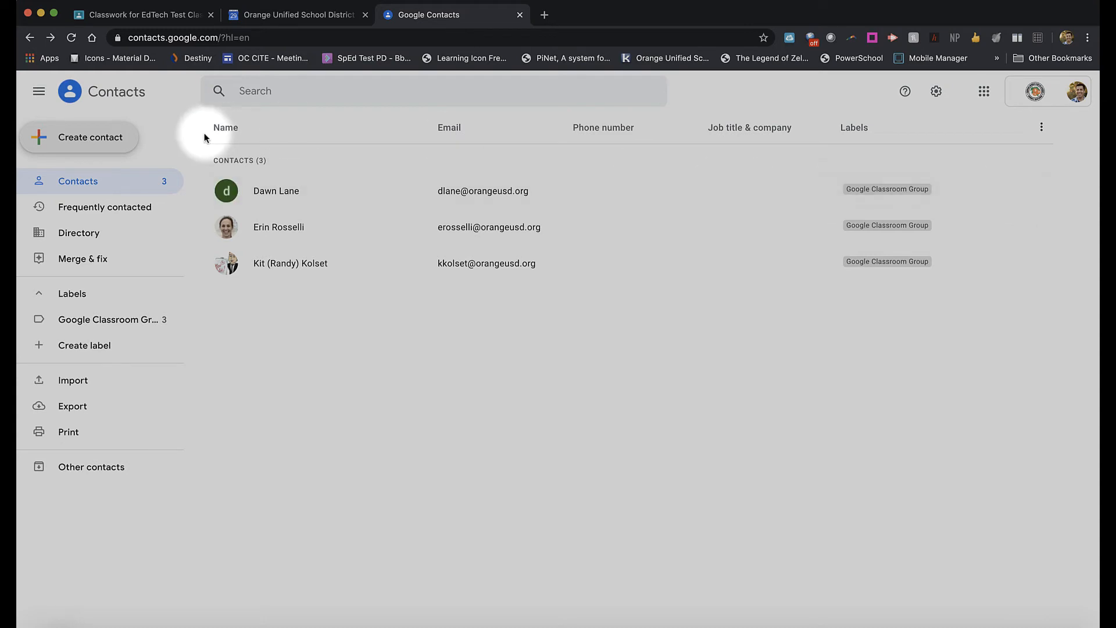
{"action": "left_click", "coordinate": [88, 140]}
{"action": "left_click", "coordinate": [87, 142]}
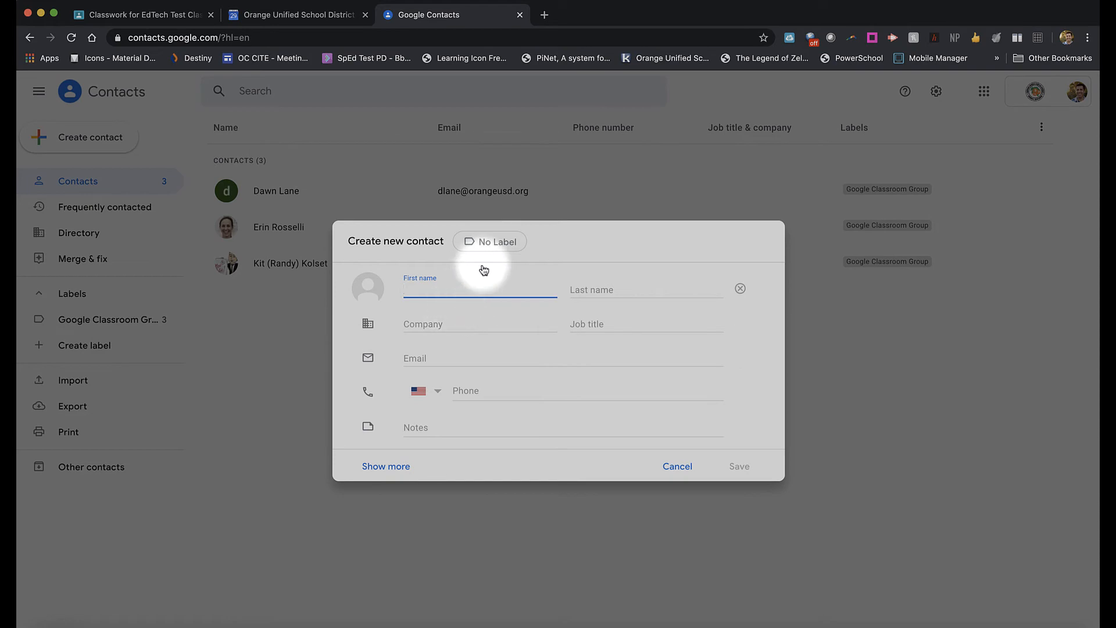
Step: Save a contact with a student's school e-mail under the Google Classroom Group label
{"action": "left_click", "coordinate": [492, 242]}
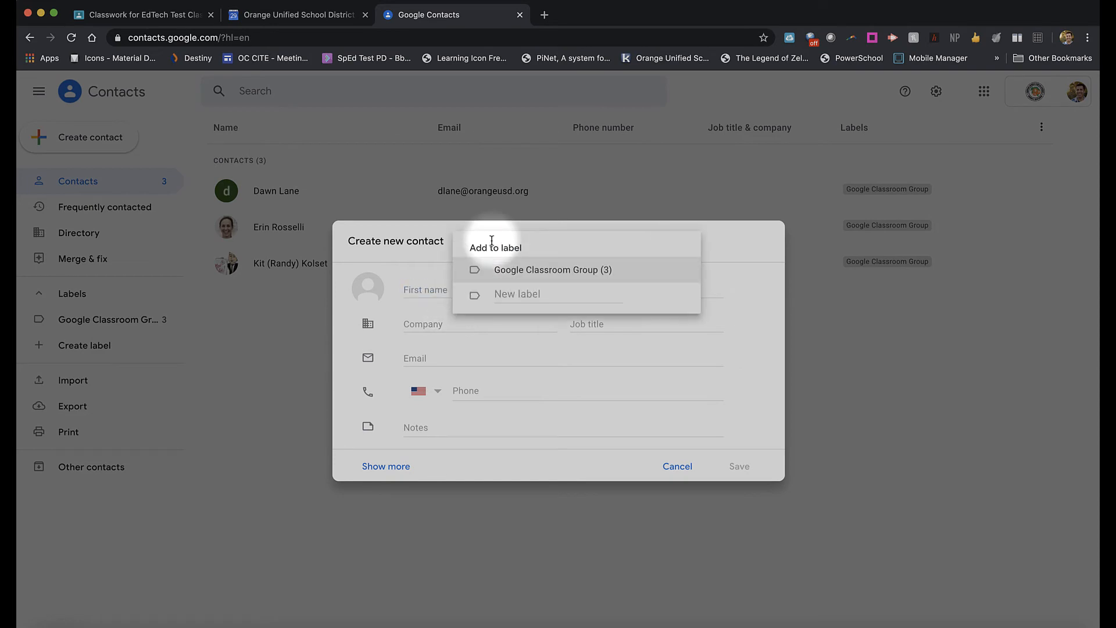
{"action": "left_click", "coordinate": [526, 246]}
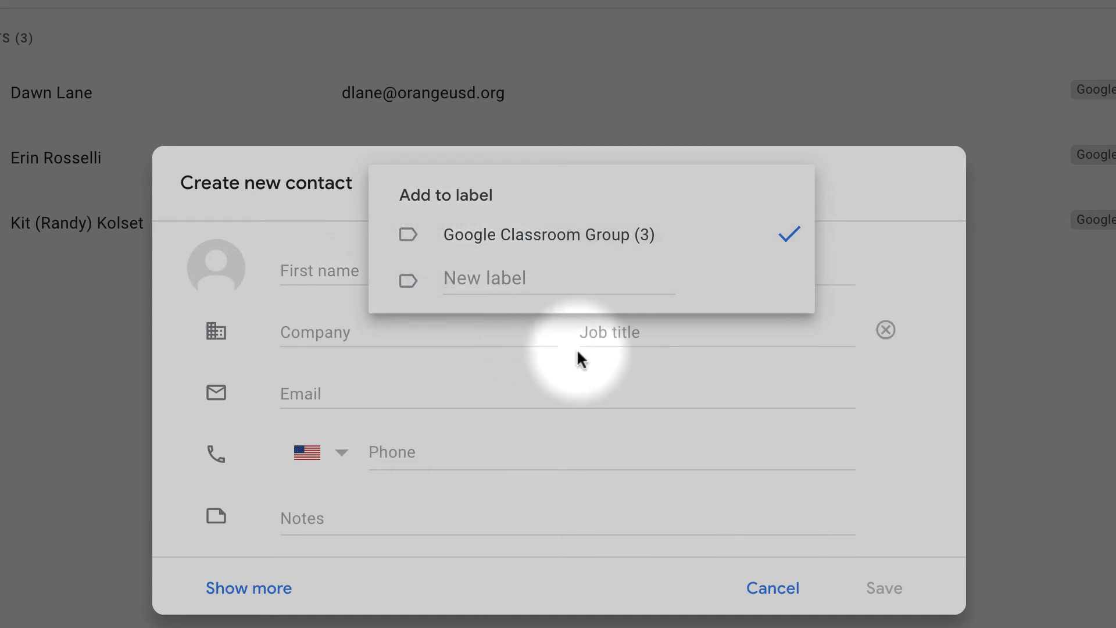
{"action": "left_click", "coordinate": [544, 389]}
{"action": "left_click", "coordinate": [399, 396]}
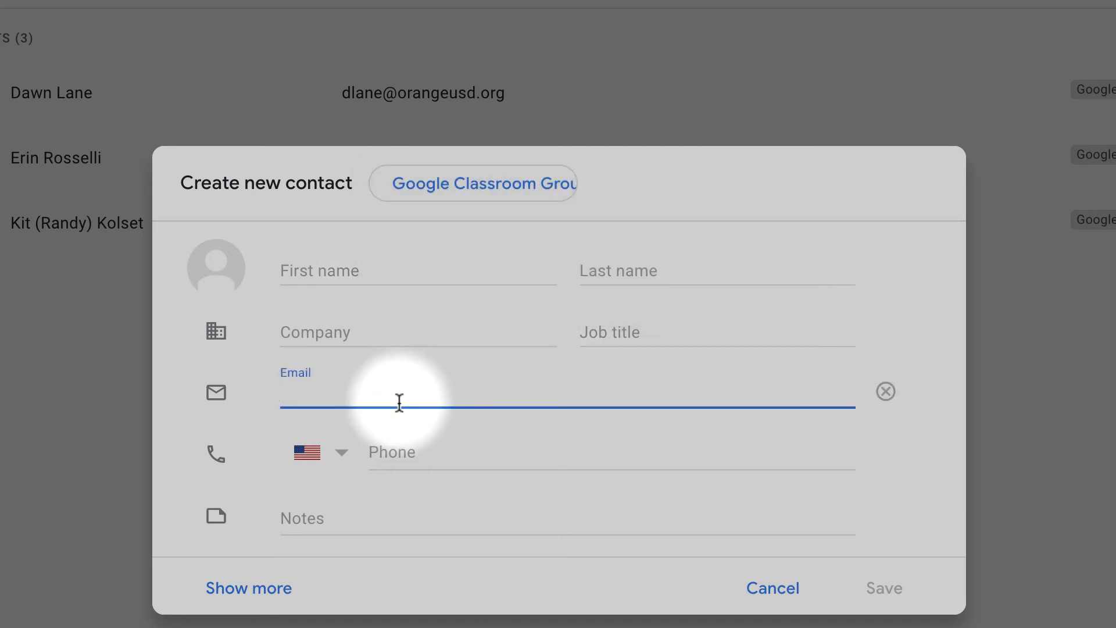
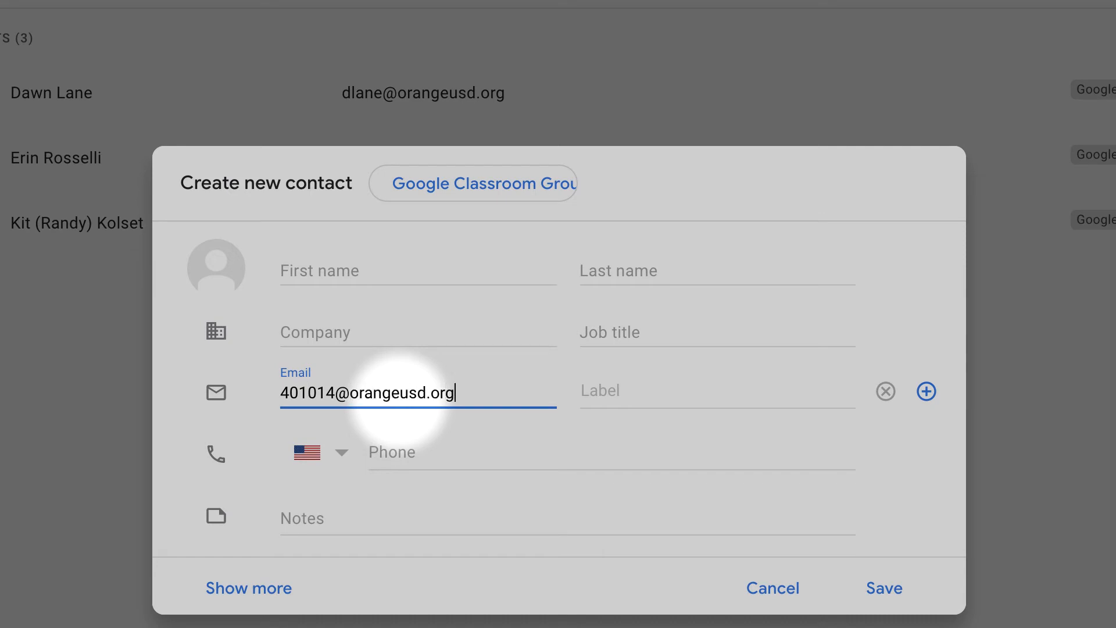
{"action": "left_click", "coordinate": [868, 587]}
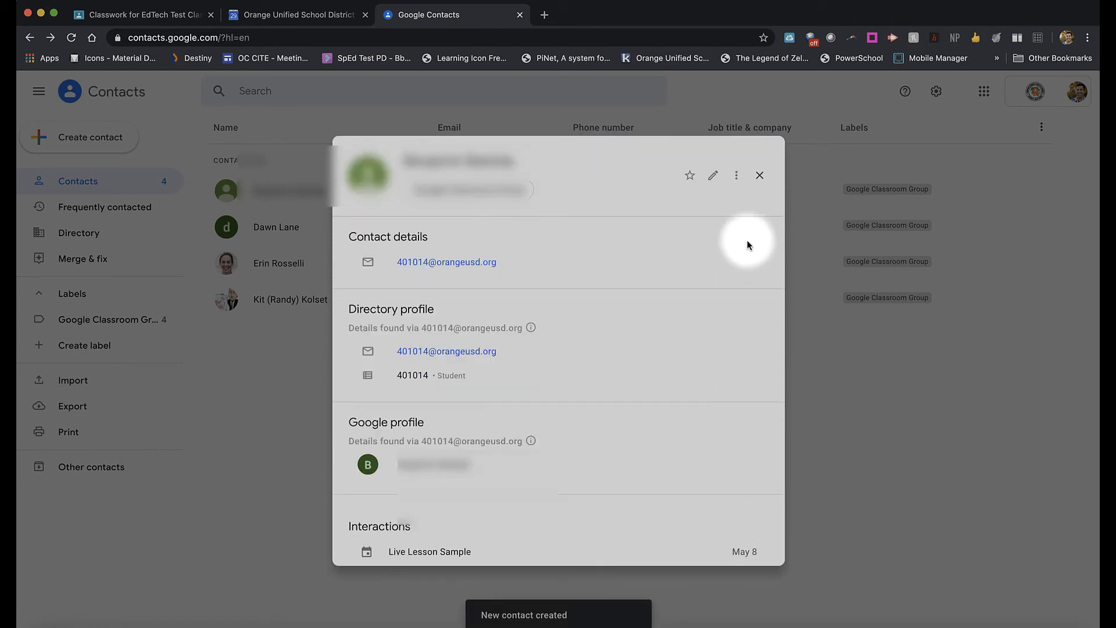
{"action": "left_click", "coordinate": [759, 175]}
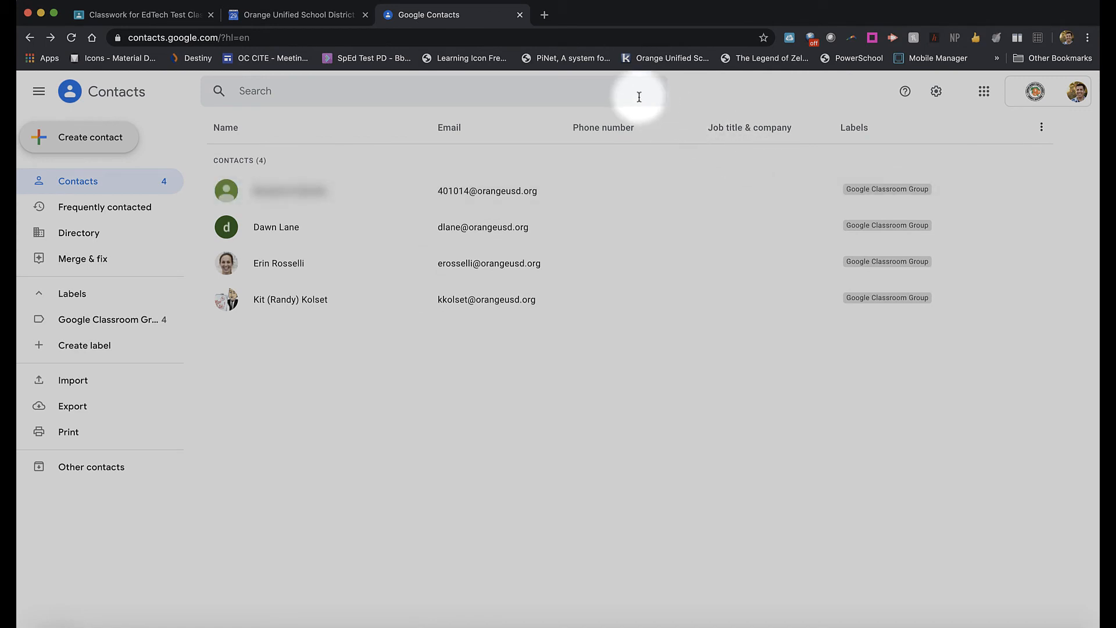
Step: Create a Friday May 29, 4–5pm event titled 'Classtime!' with Google Meet attached
{"action": "left_click", "coordinate": [291, 17]}
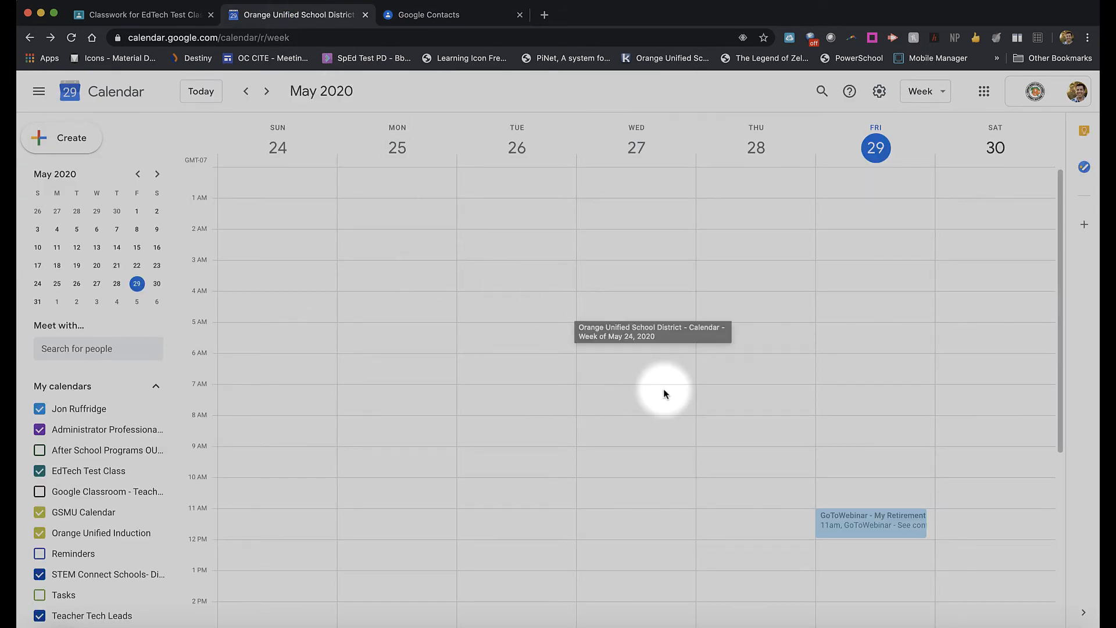
{"action": "scroll", "coordinate": [824, 393], "scroll_direction": "down", "scroll_amount": 5}
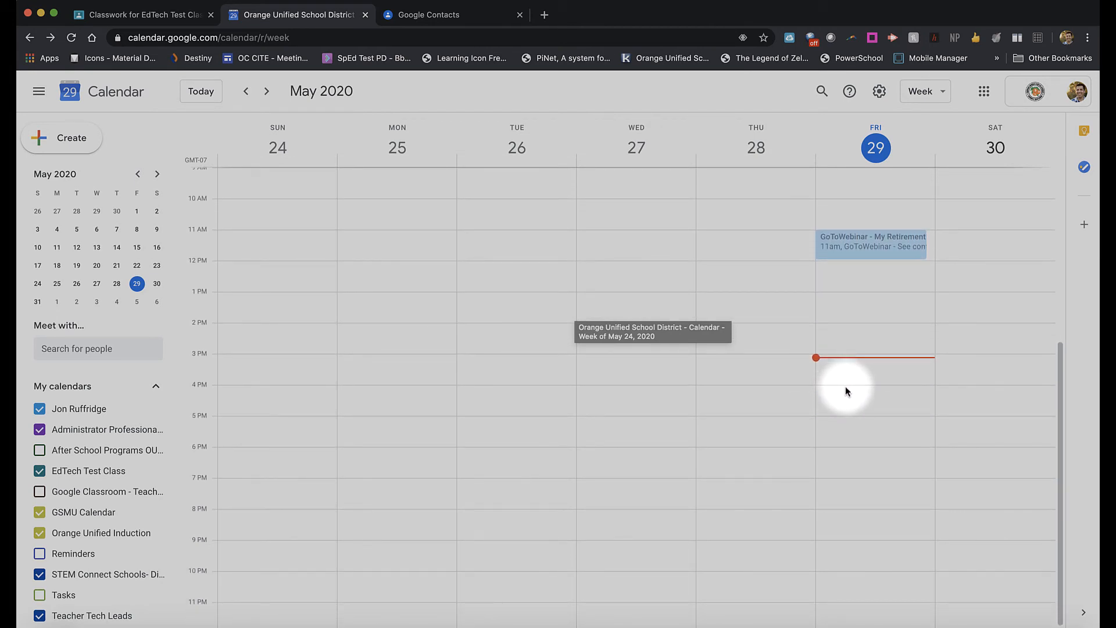
{"action": "left_click_drag", "start_coordinate": [846, 395], "coordinate": [847, 413]}
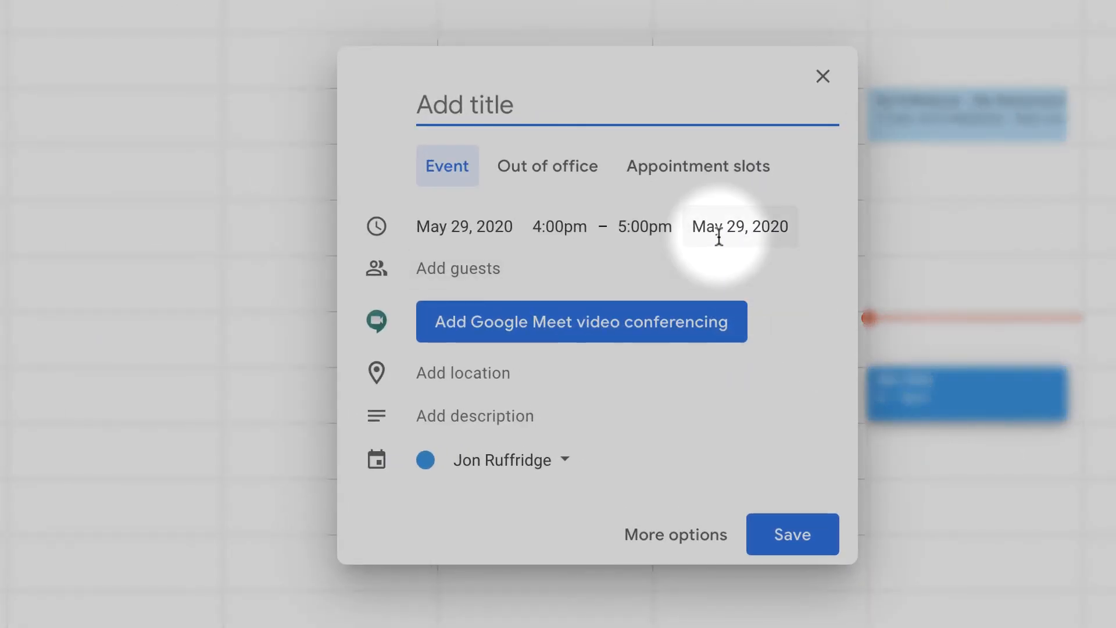
{"action": "type", "text": "Class"}
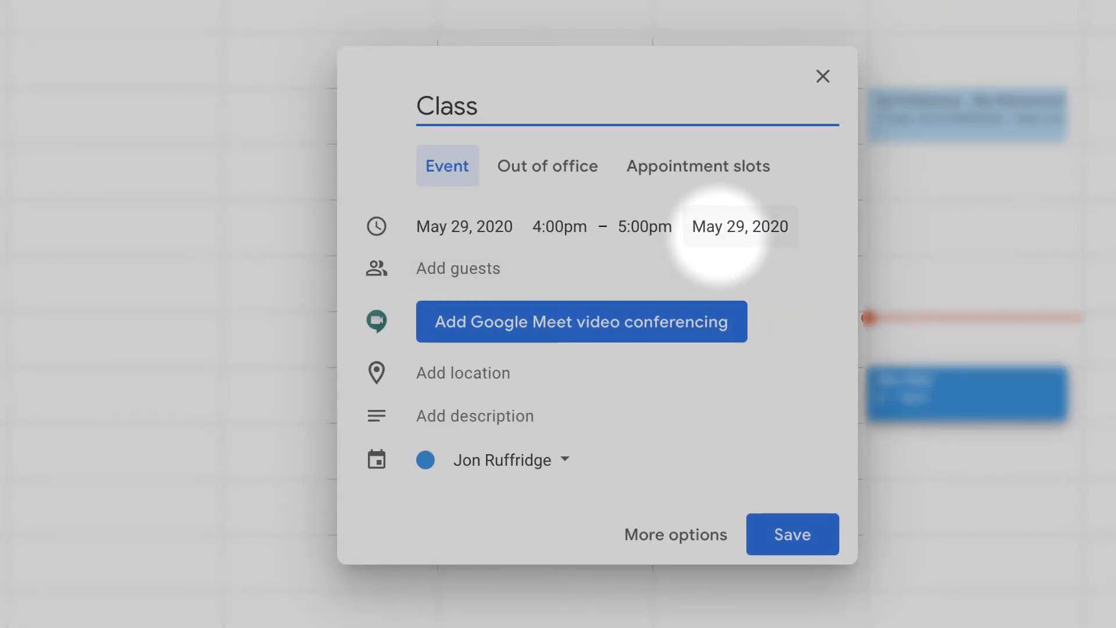
{"action": "type", "text": "time!"}
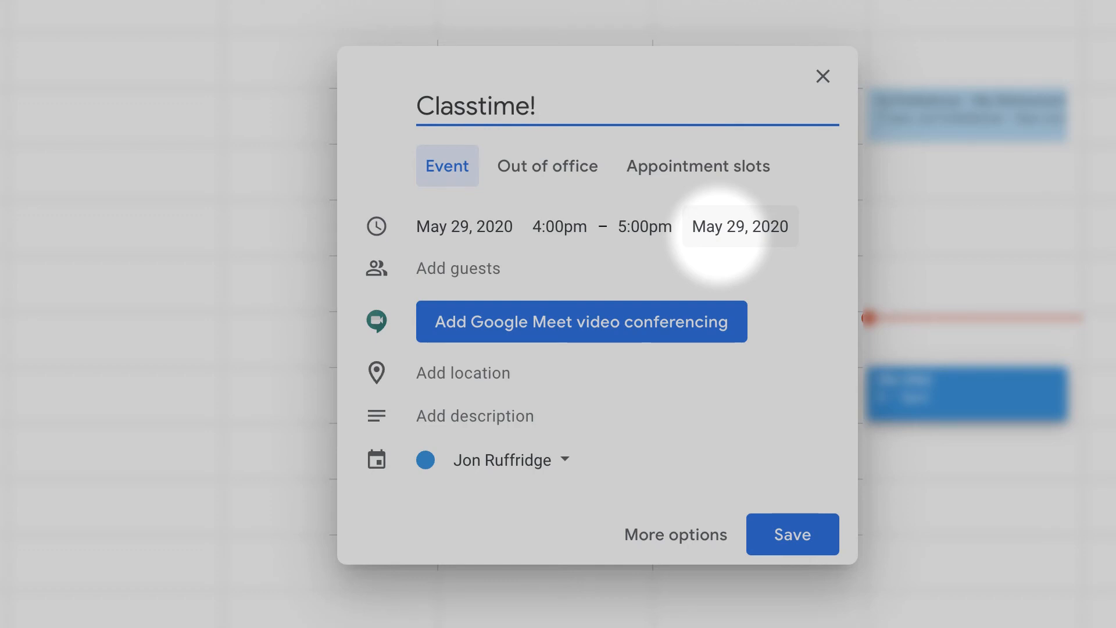
{"action": "left_click", "coordinate": [492, 324]}
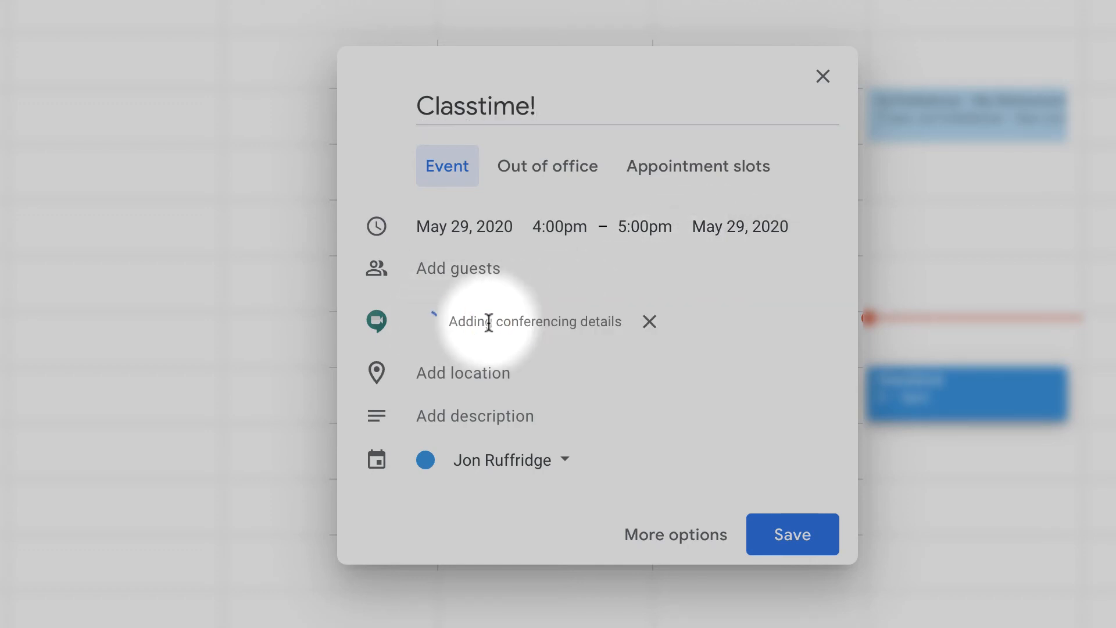
{"action": "left_click", "coordinate": [454, 268]}
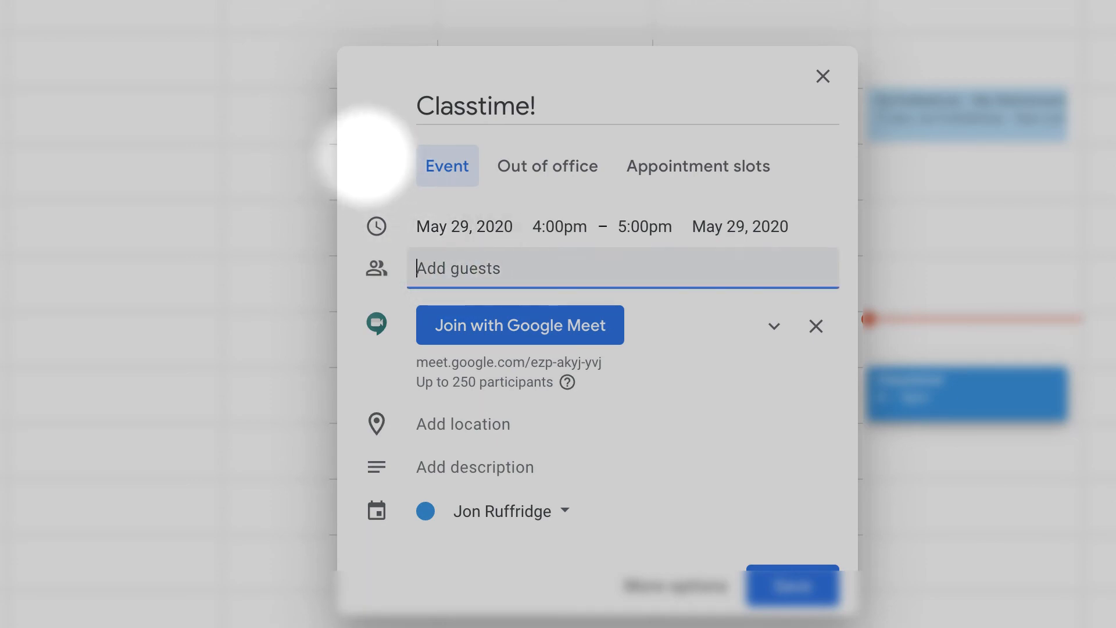
Step: Invite the Google Classroom Group as guests and save the event without sending invitations
{"action": "type", "text": "googl"}
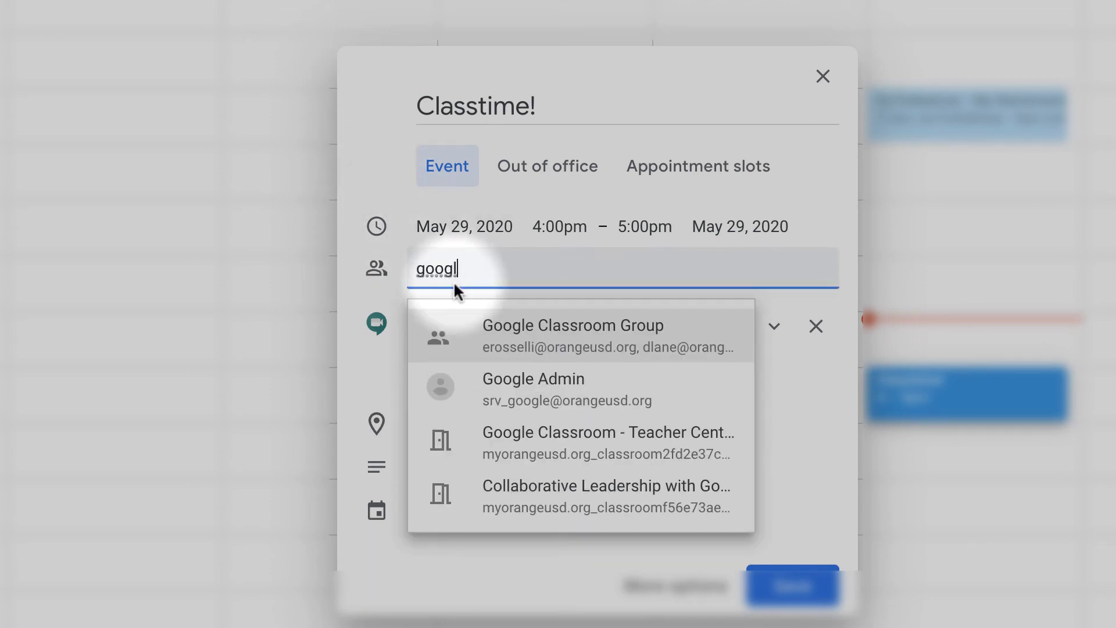
{"action": "left_click", "coordinate": [592, 330]}
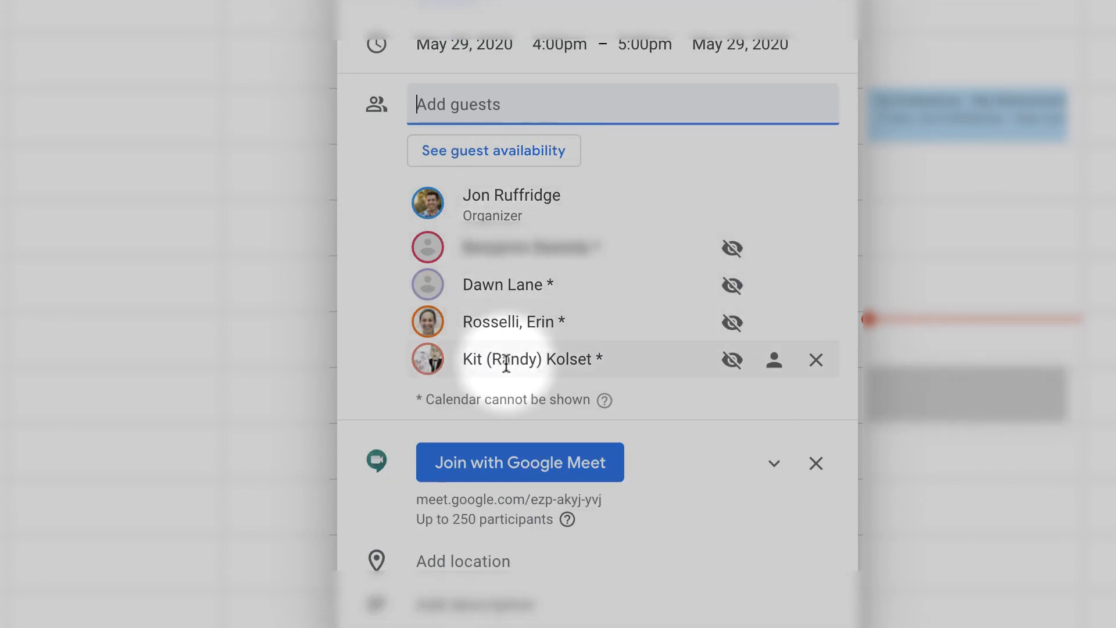
{"action": "mouse_move", "coordinate": [506, 365]}
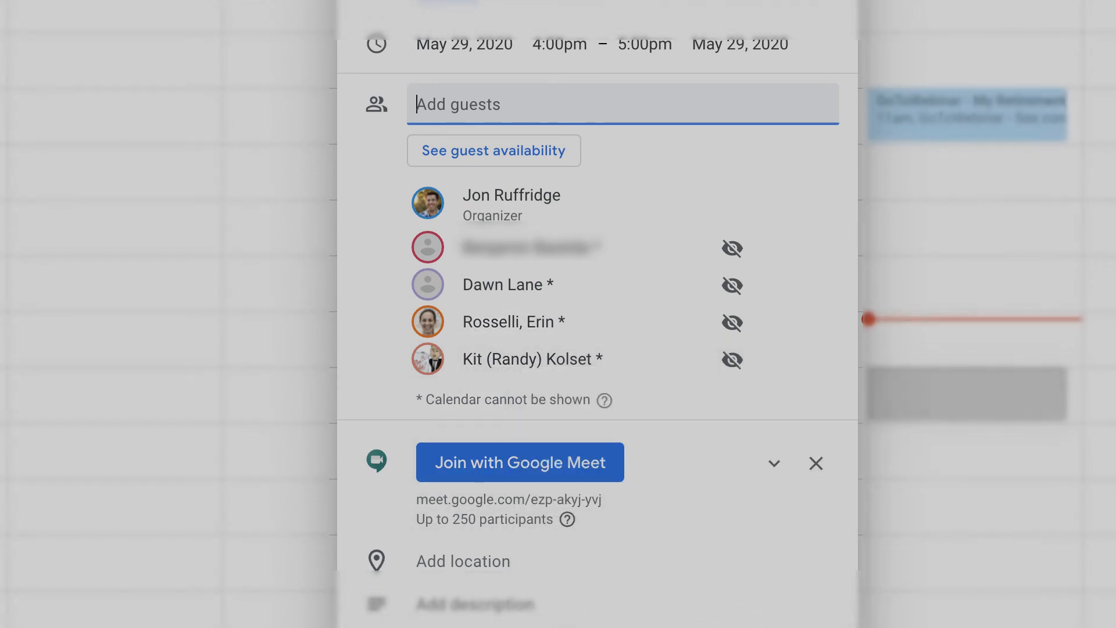
{"action": "left_click", "coordinate": [814, 627]}
{"action": "left_click", "coordinate": [538, 350]}
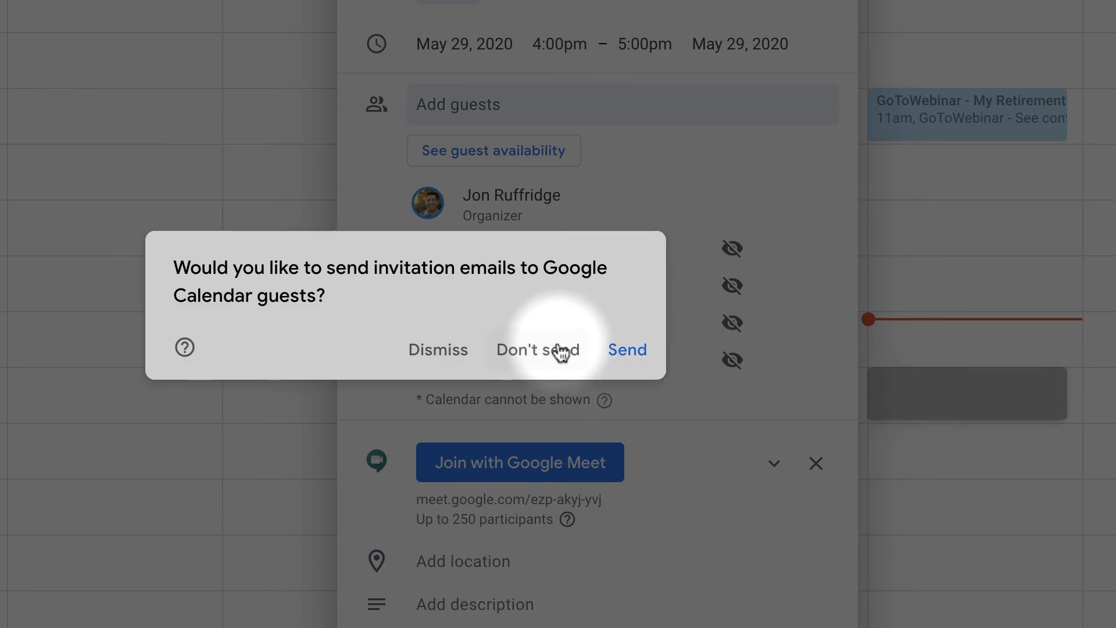